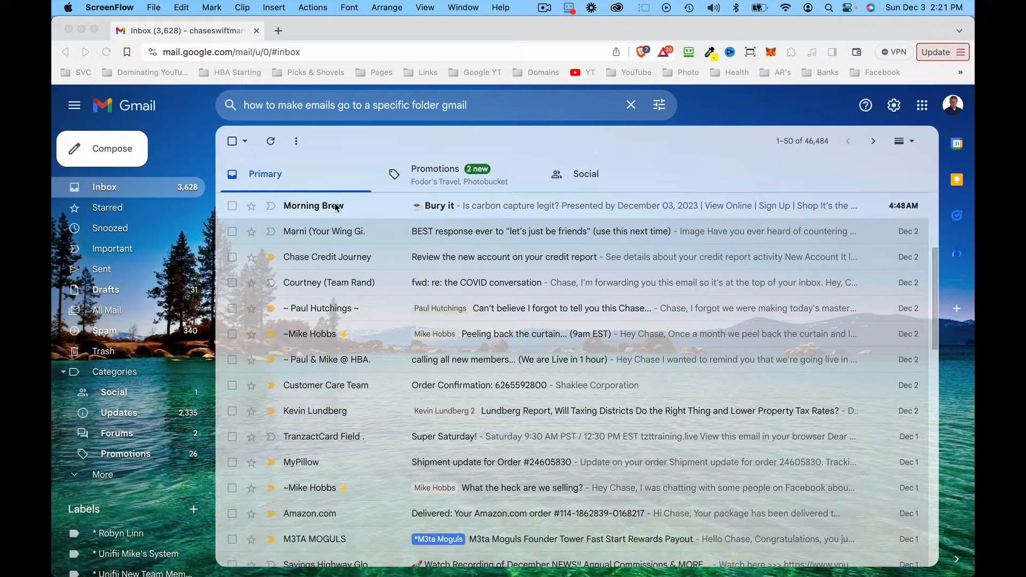
# Step: Open the newest Morning Brew email in the inbox and start a filter for messages from its sender, continuing to the filter actions
pyautogui.click(337, 208)
pyautogui.click(337, 207)
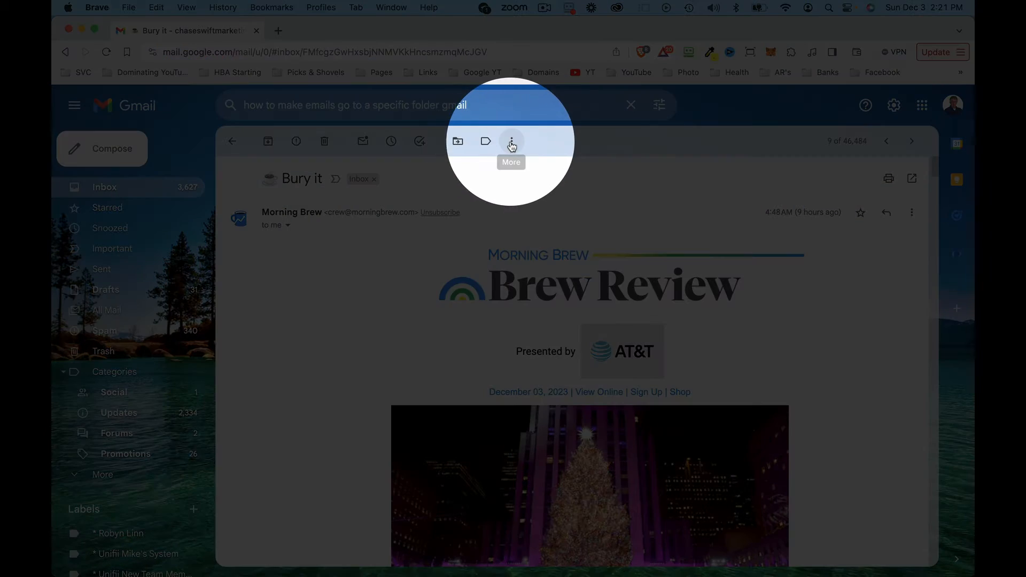
pyautogui.click(513, 143)
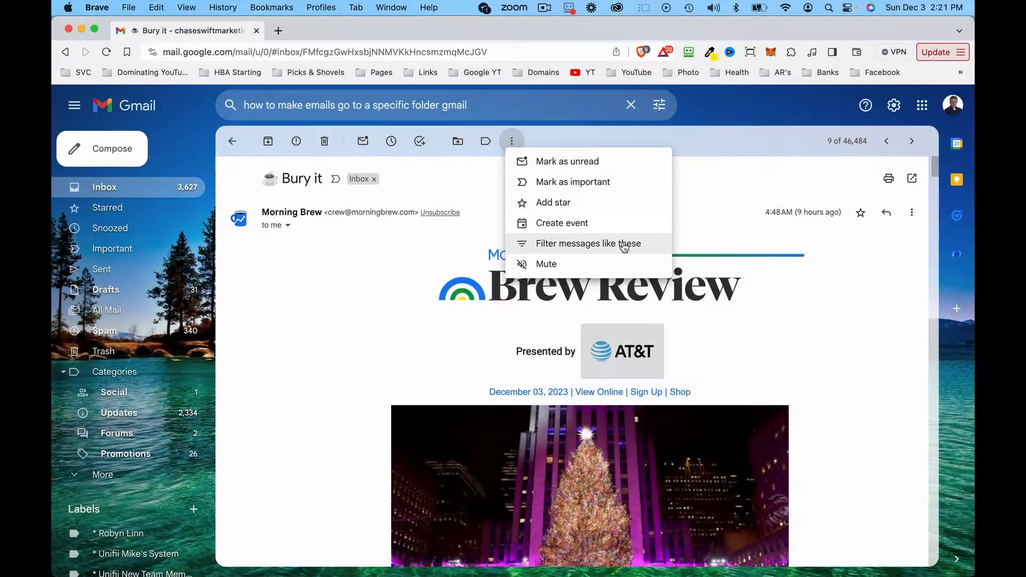
pyautogui.click(588, 247)
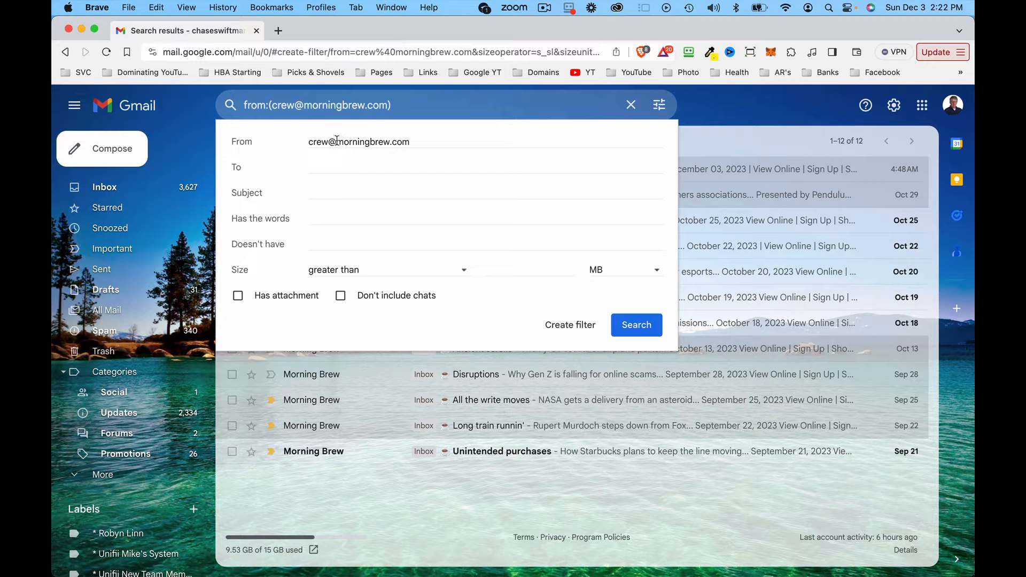
pyautogui.moveTo(338, 140); pyautogui.dragTo(386, 140)
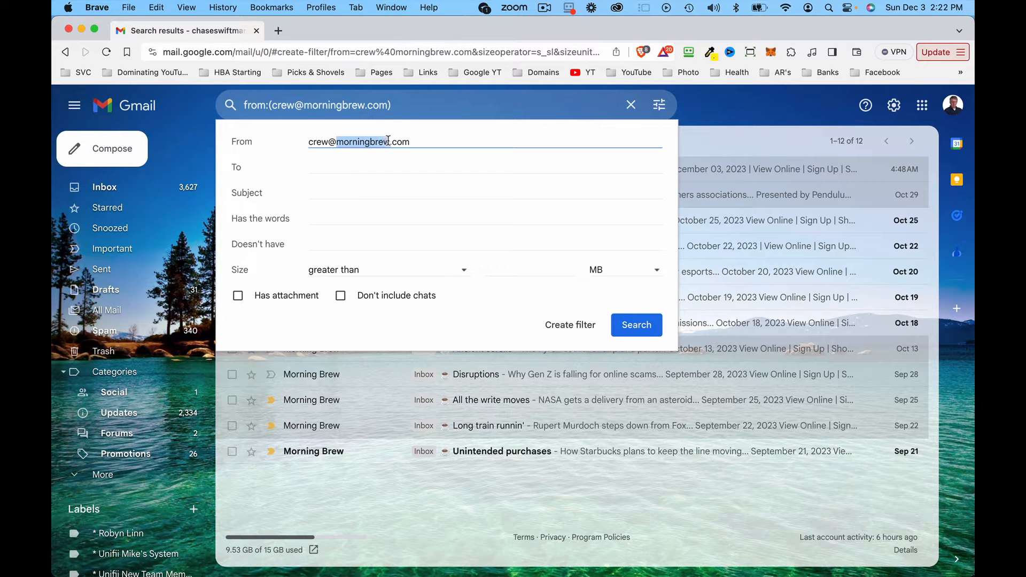
pyautogui.click(460, 144)
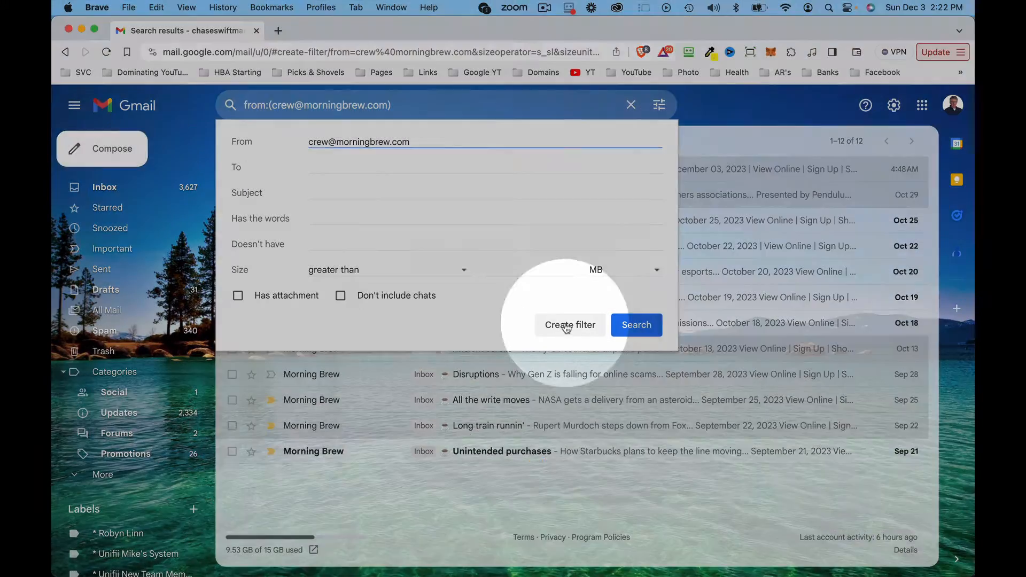
pyautogui.click(566, 327)
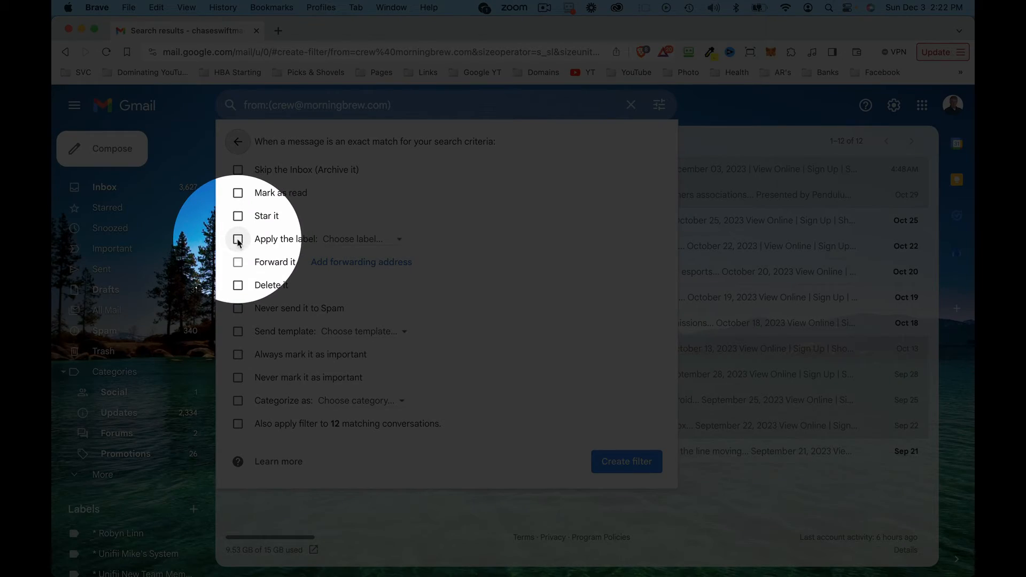
# Step: Have the filter apply a newly created label named "Morning Brew" to matching messages
pyautogui.click(239, 242)
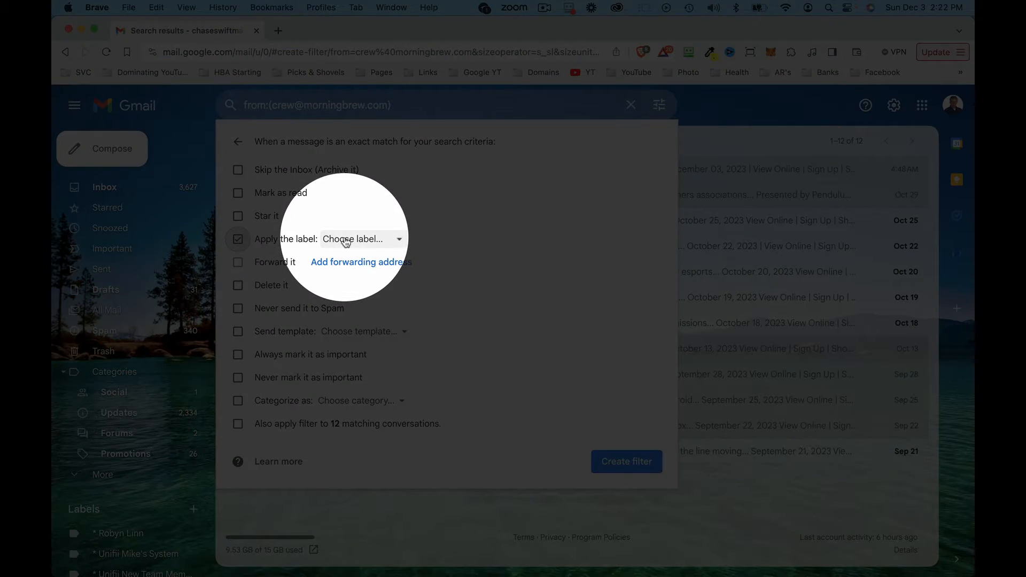
pyautogui.click(347, 240)
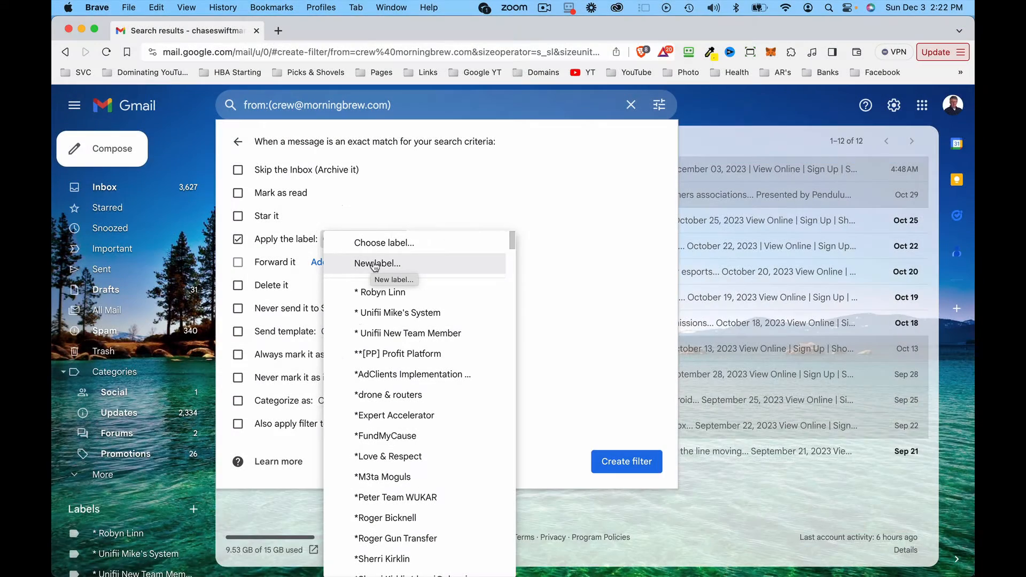
pyautogui.click(375, 265)
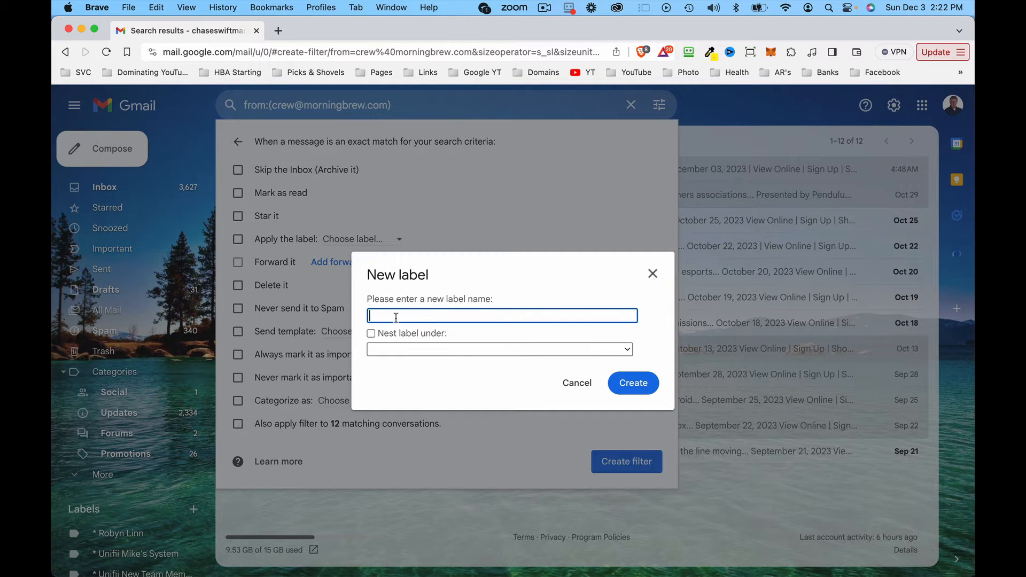
pyautogui.write('morningbrew')
pyautogui.click(405, 316)
pyautogui.moveTo(377, 316); pyautogui.dragTo(357, 316)
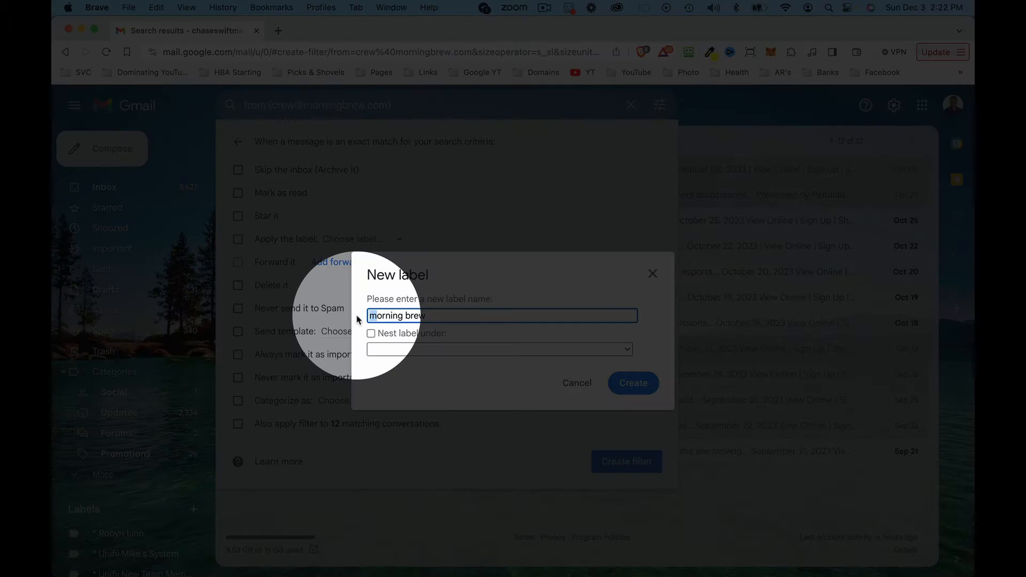
pyautogui.write('M')
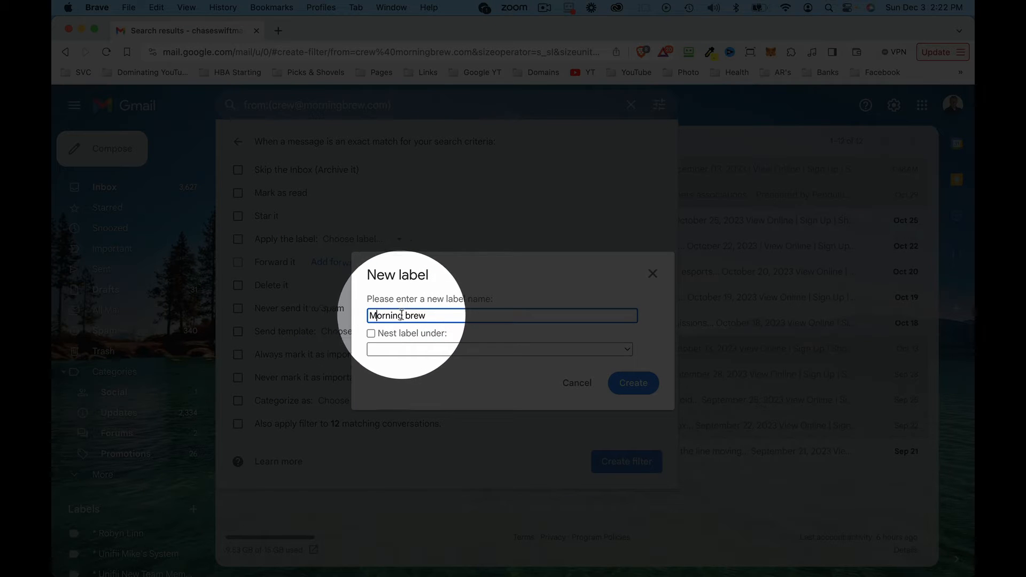
pyautogui.moveTo(405, 316); pyautogui.dragTo(410, 316)
pyautogui.write('B')
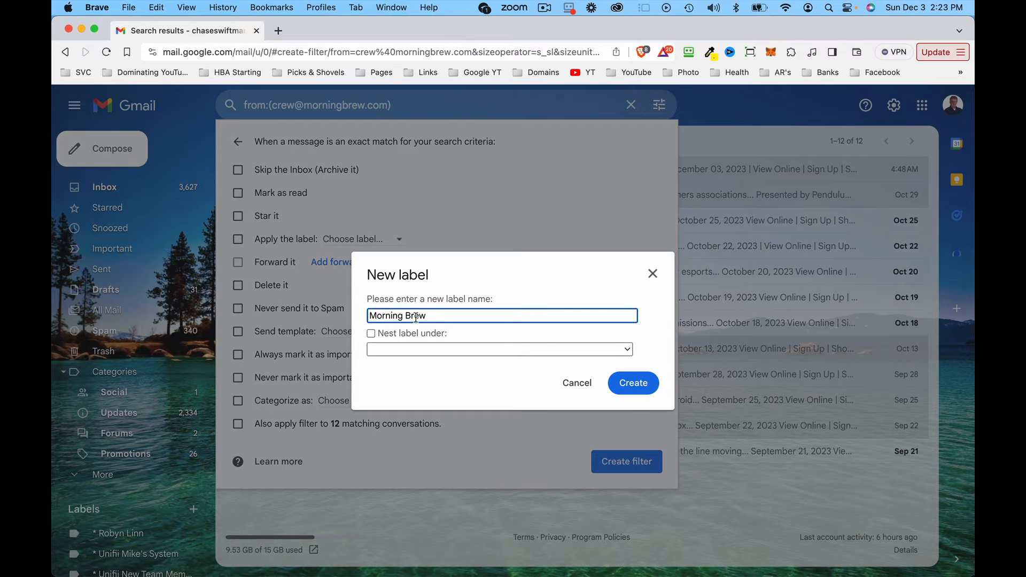
pyautogui.tripleClick(443, 316)
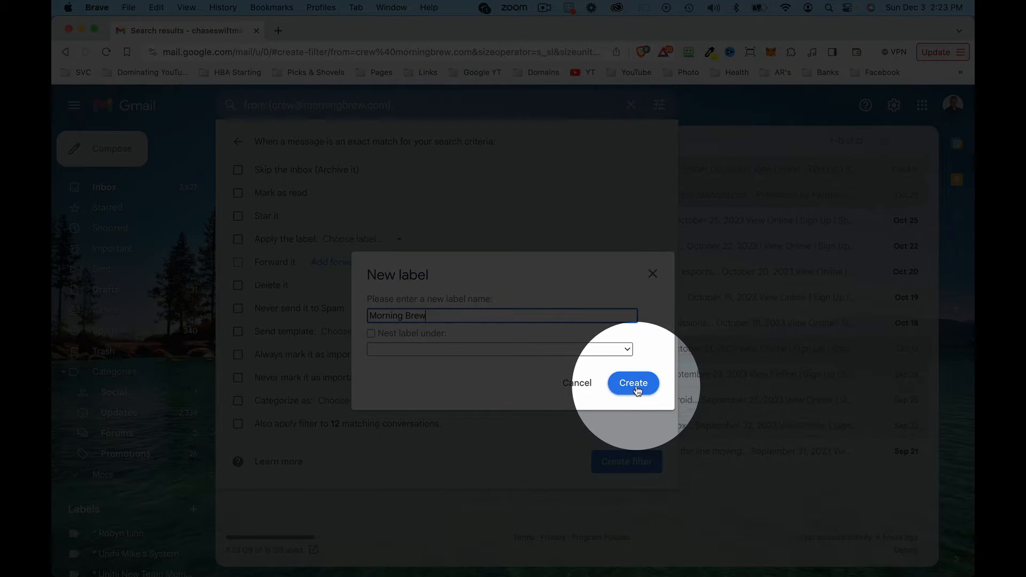
pyautogui.click(635, 387)
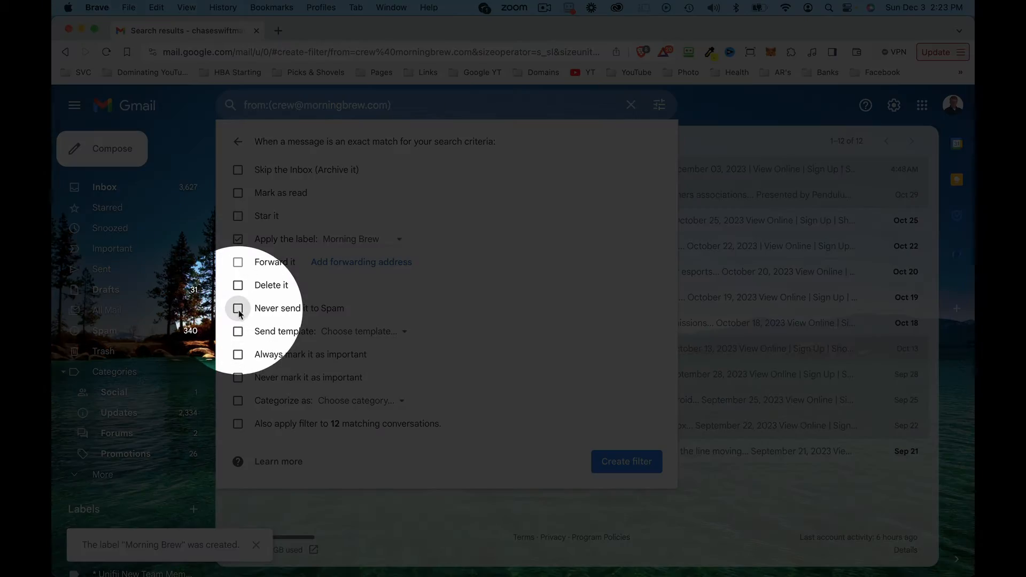
# Step: Set the filter to never send messages to Spam and to also apply to existing matching conversations, and create it
pyautogui.click(238, 312)
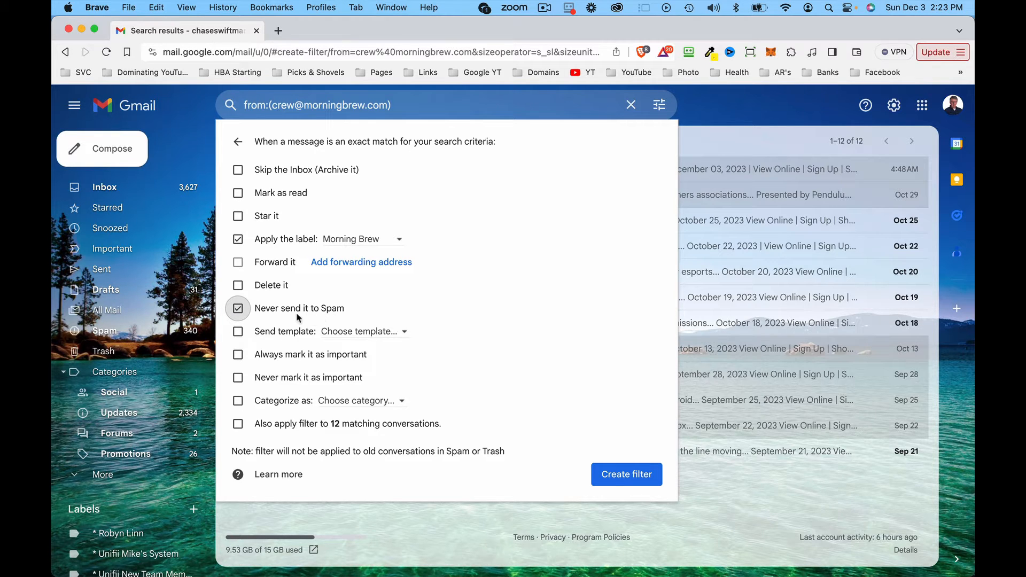
pyautogui.click(239, 356)
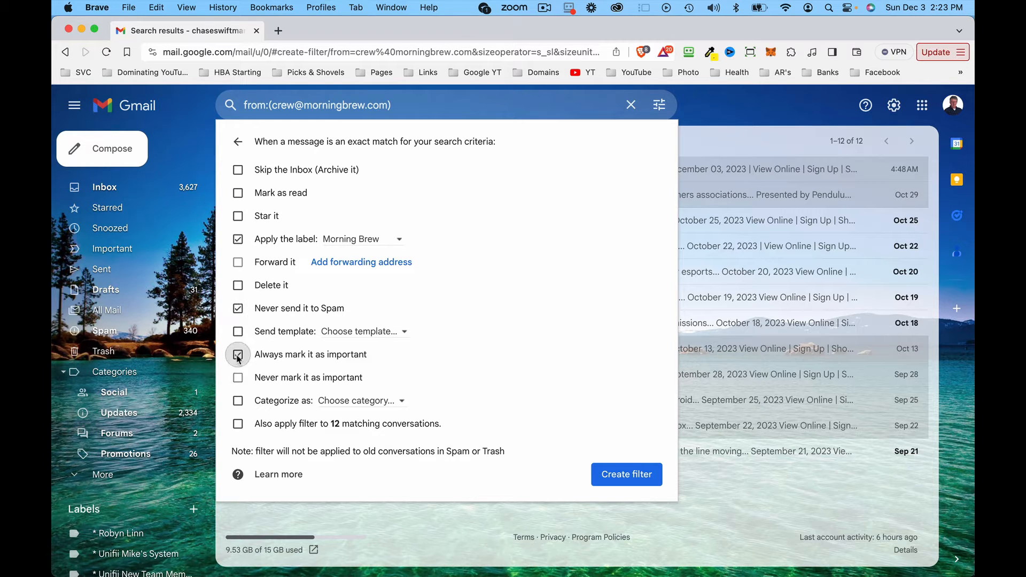
pyautogui.click(238, 356)
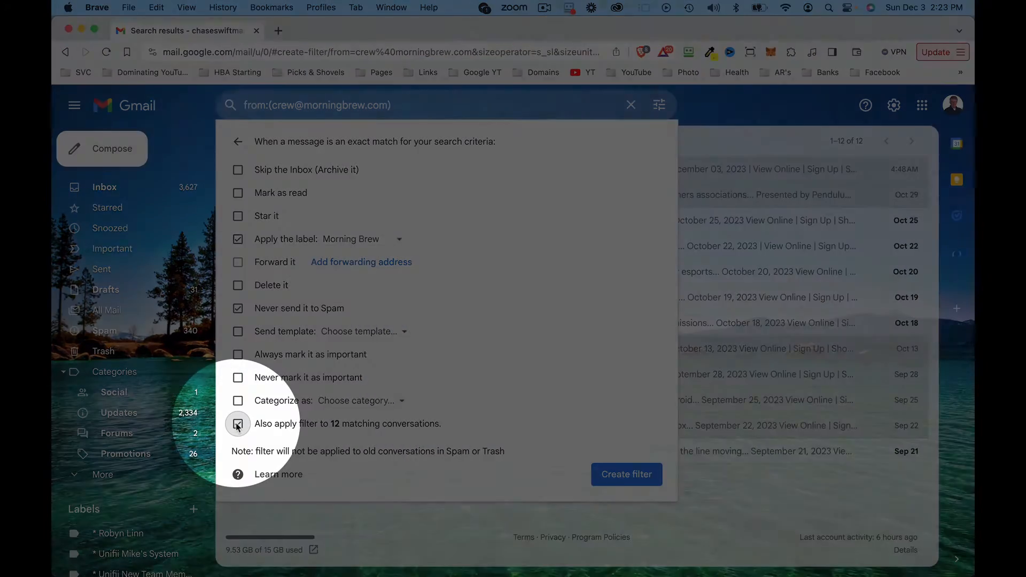
pyautogui.click(238, 425)
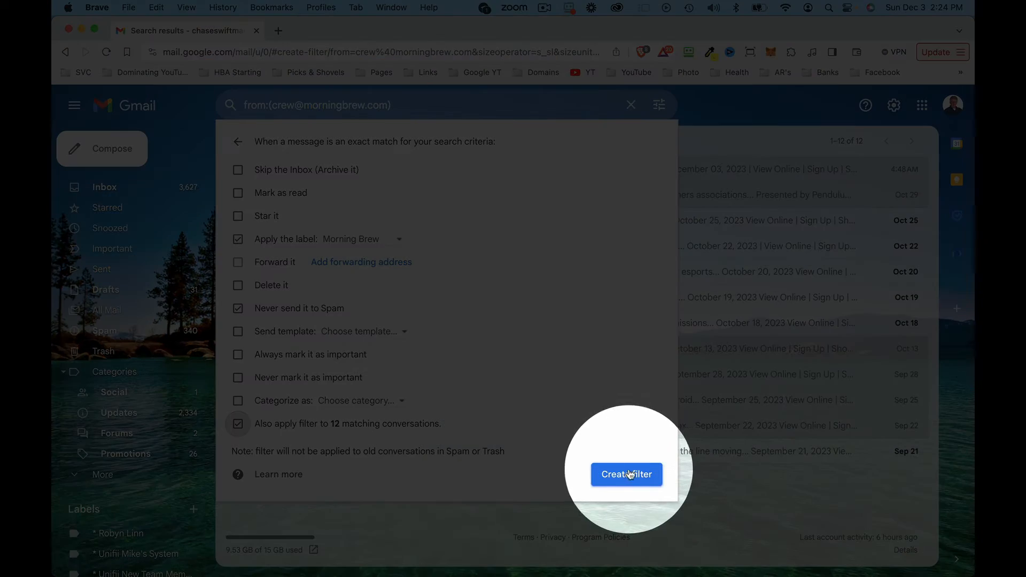
pyautogui.click(628, 474)
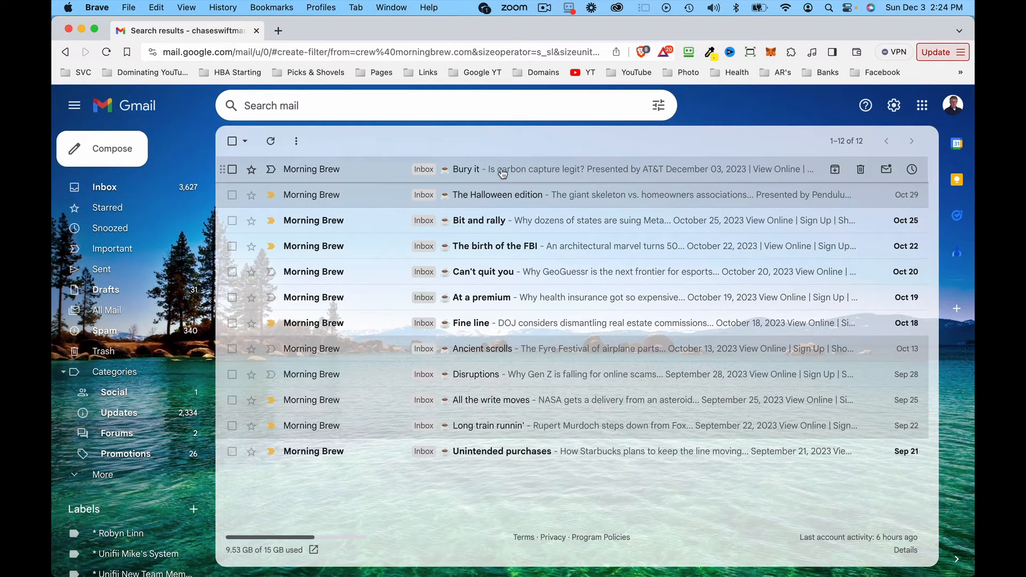
# Step: Open the "Bury it" email to check its labels, and display the messages filed under the Morning Brew label
pyautogui.click(523, 172)
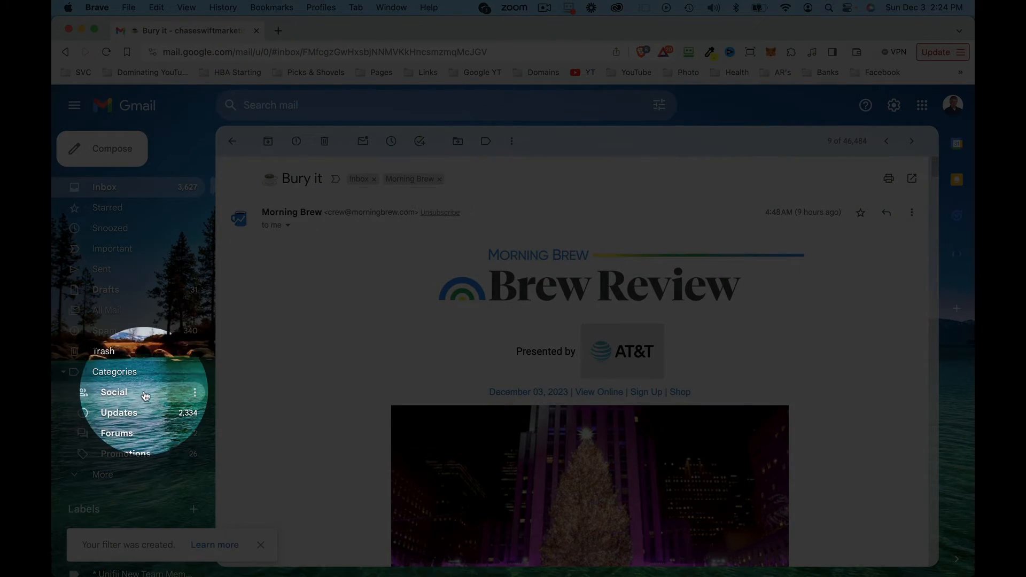
pyautogui.scroll(-5, 145, 394)
pyautogui.scroll(-15, 144, 394)
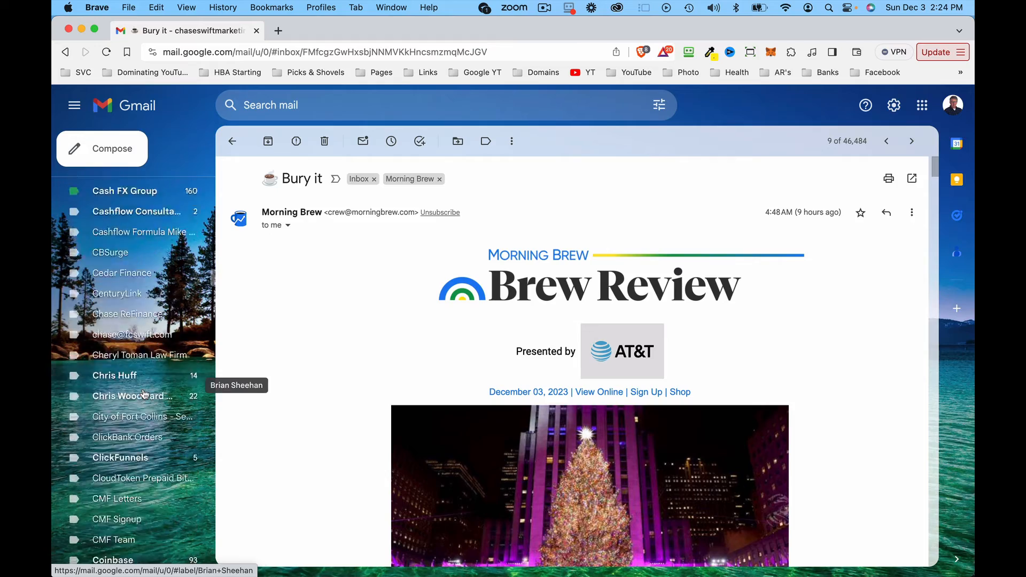
pyautogui.scroll(-15, 144, 394)
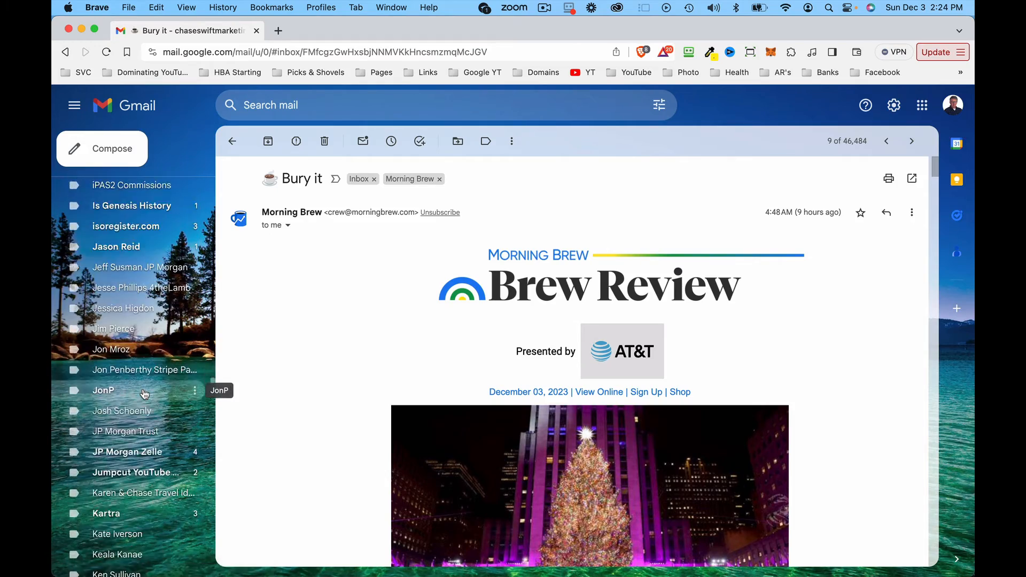
pyautogui.scroll(-15, 144, 394)
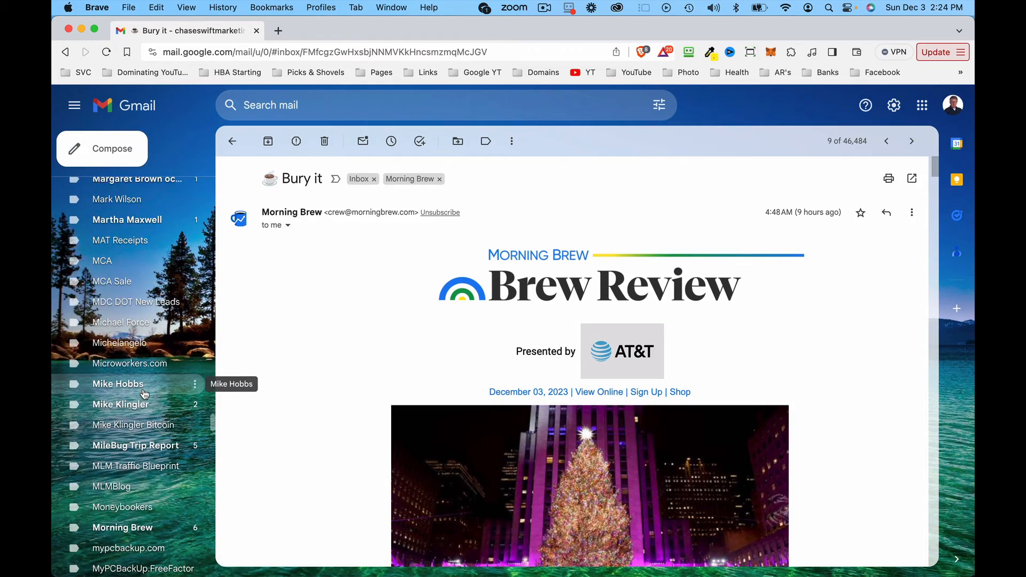
pyautogui.scroll(-1, 144, 394)
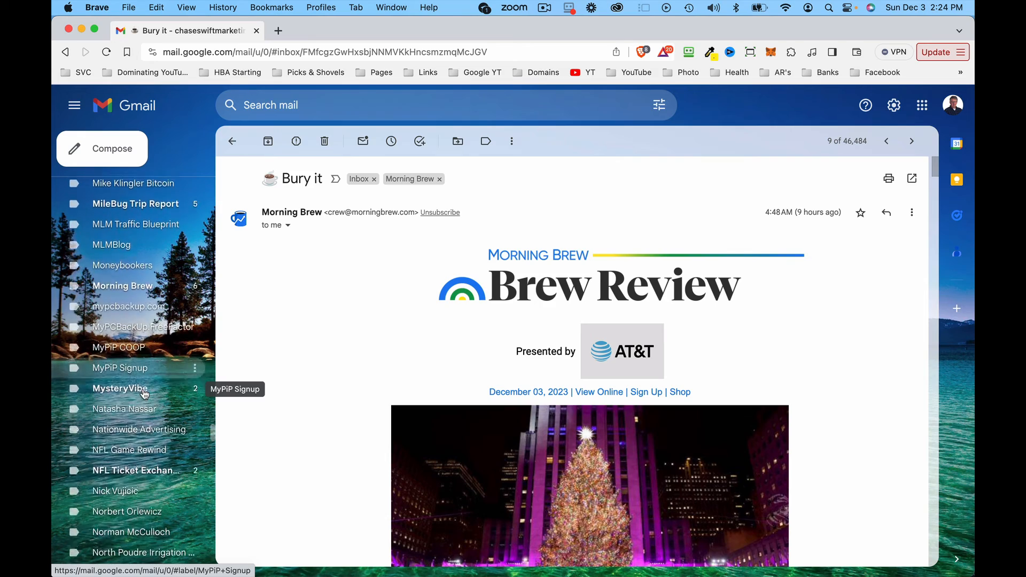
pyautogui.scroll(5, 145, 394)
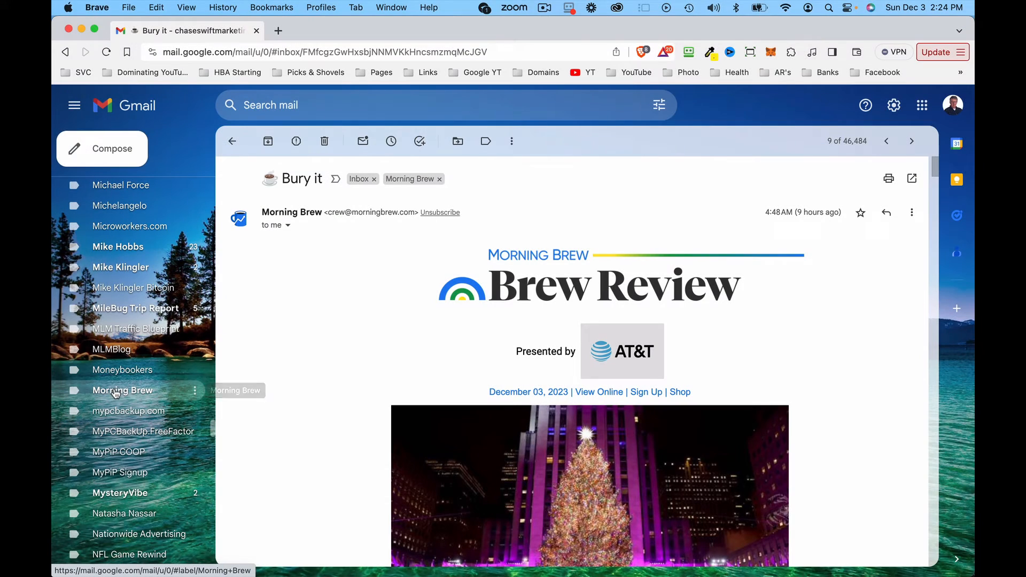
pyautogui.click(192, 389)
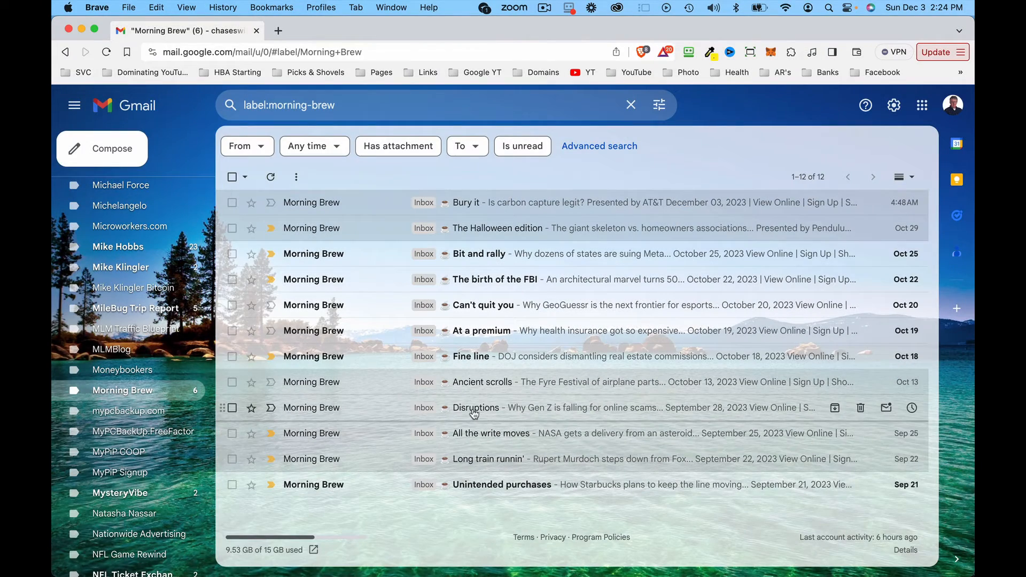
# Step: Check the "Disruptions" and "Bit and rally" emails and the Moneybookers label, returning to the Morning Brew label's messages after each
pyautogui.click(474, 411)
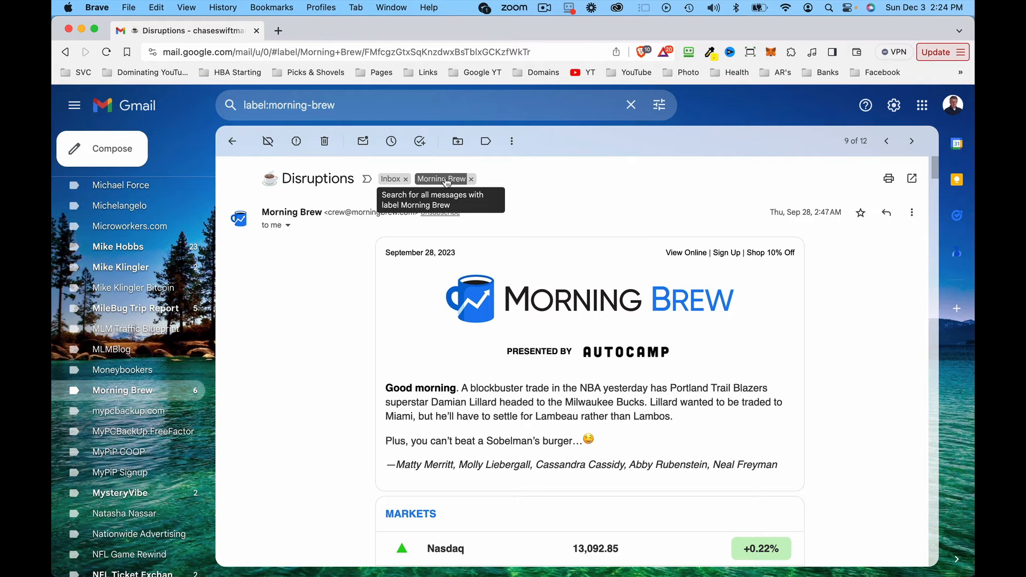
pyautogui.click(442, 179)
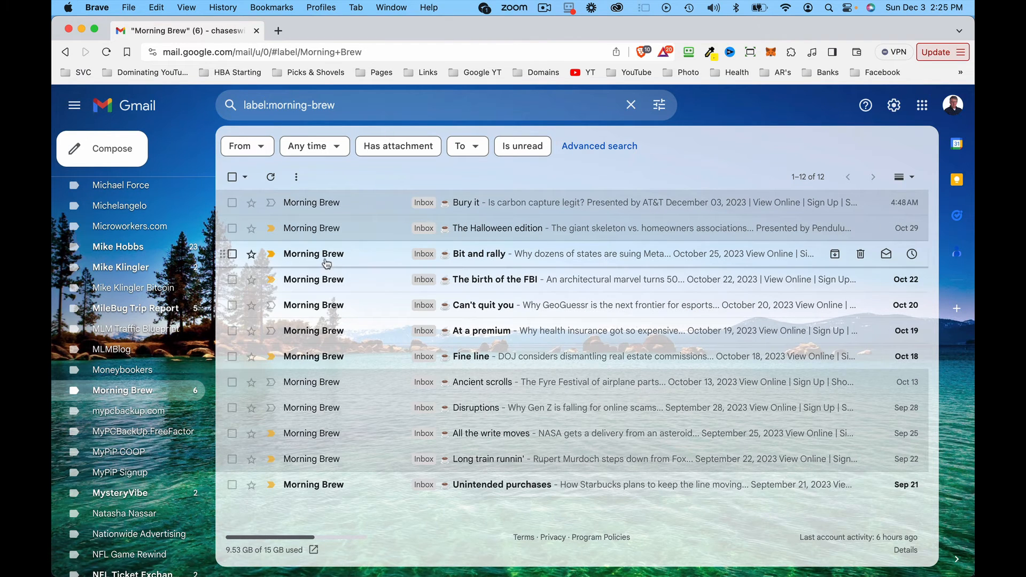
pyautogui.click(482, 259)
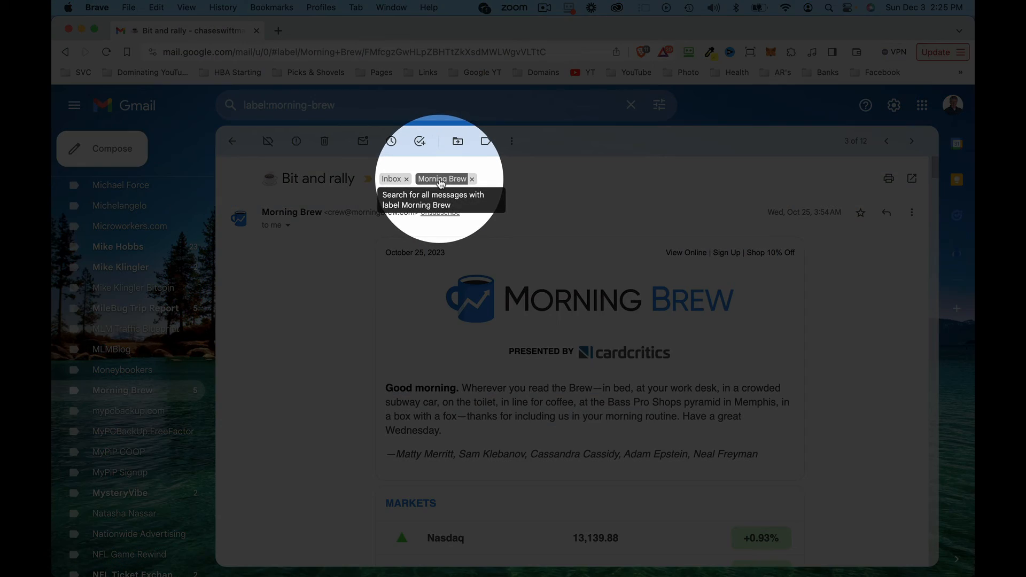
pyautogui.click(441, 182)
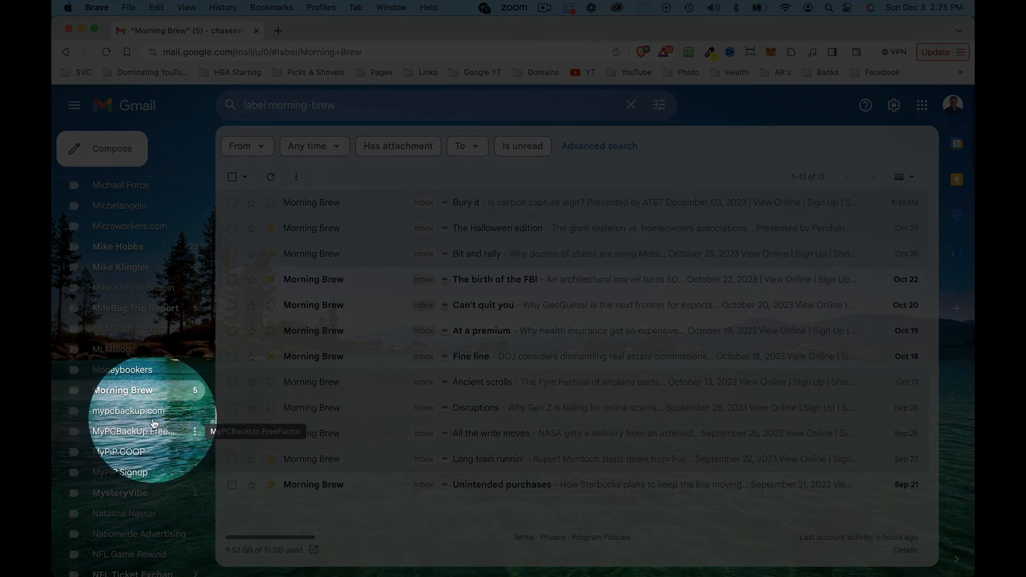
pyautogui.click(125, 371)
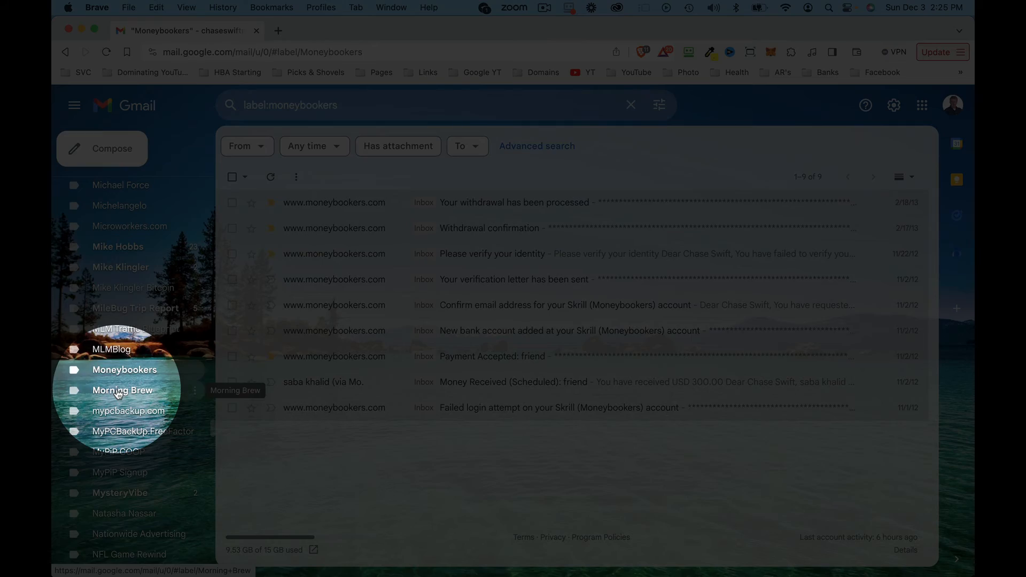
pyautogui.click(116, 392)
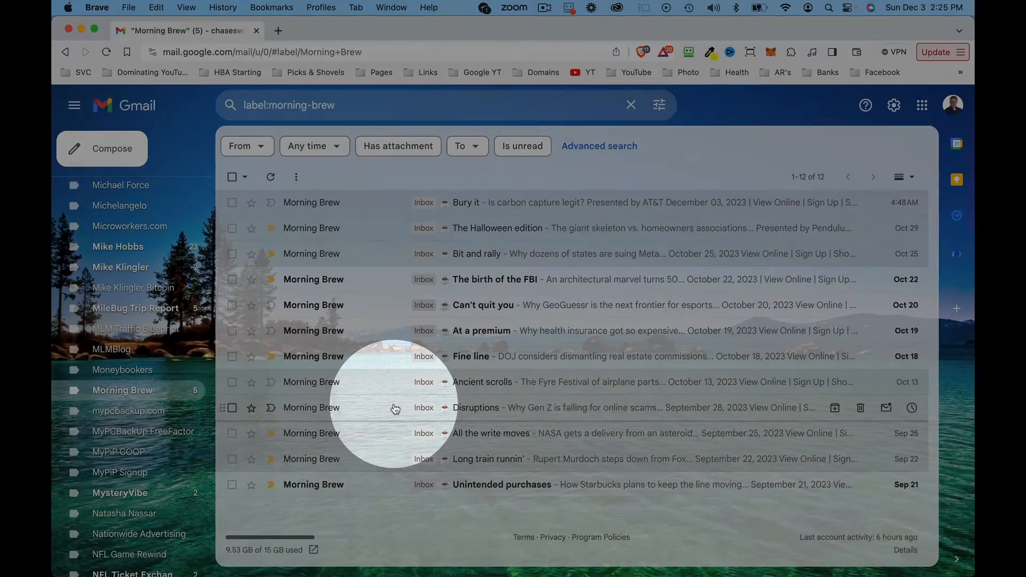
# Step: Return to the inbox, open the "Bury it" email, and list all messages sharing its Morning Brew label
pyautogui.scroll(10, 177, 357)
pyautogui.scroll(15, 177, 357)
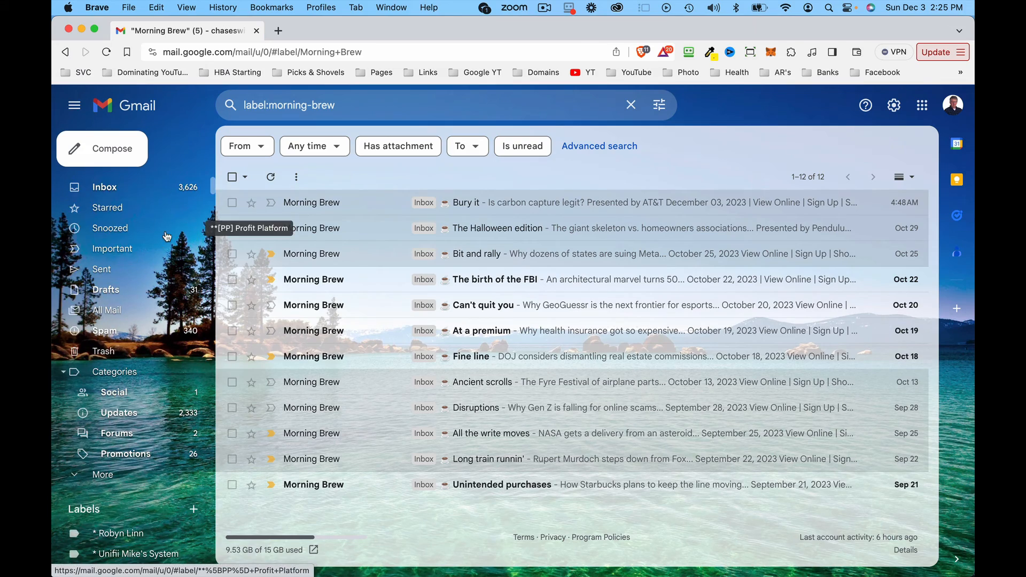
pyautogui.click(155, 189)
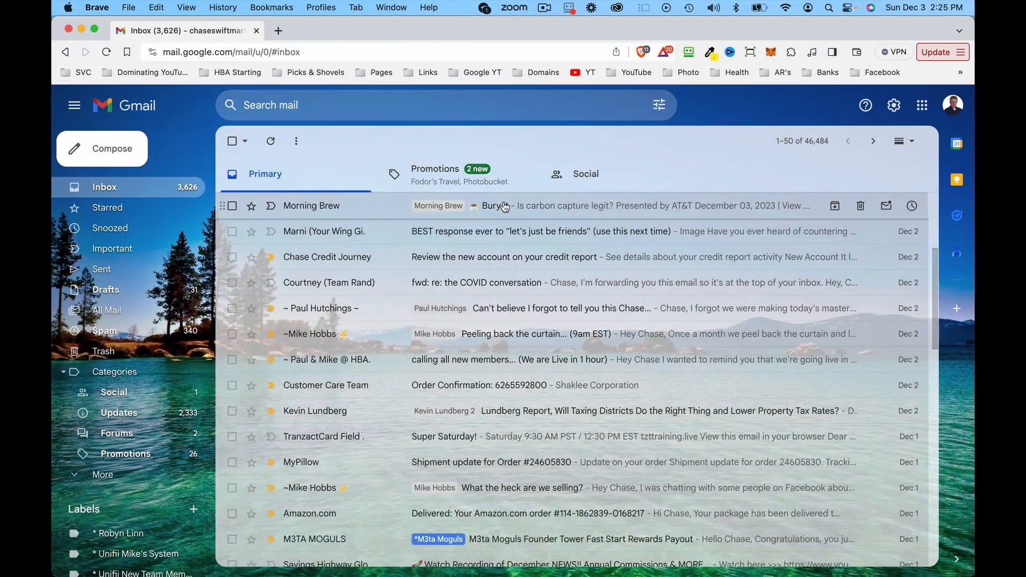
pyautogui.click(491, 205)
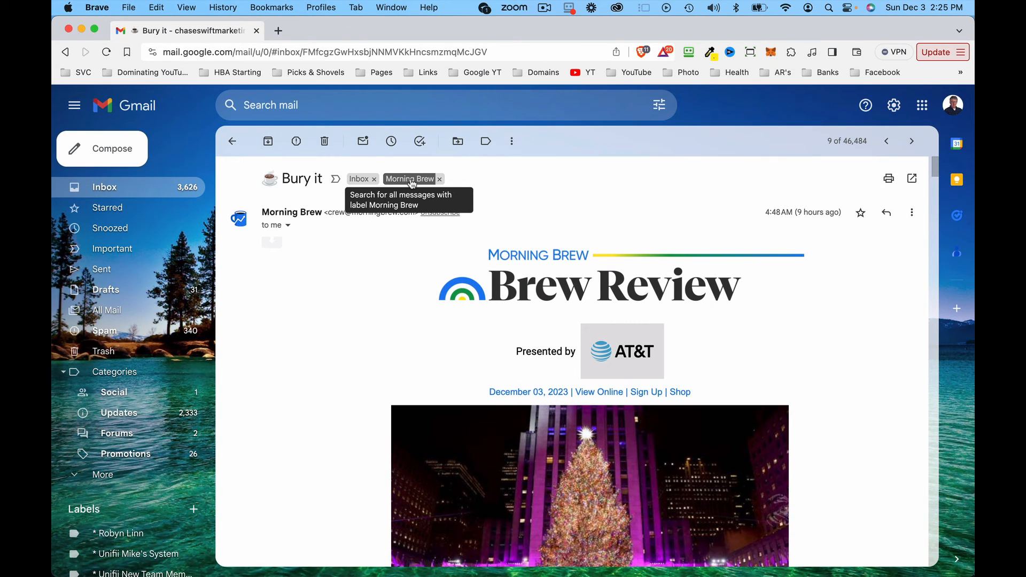
pyautogui.click(413, 180)
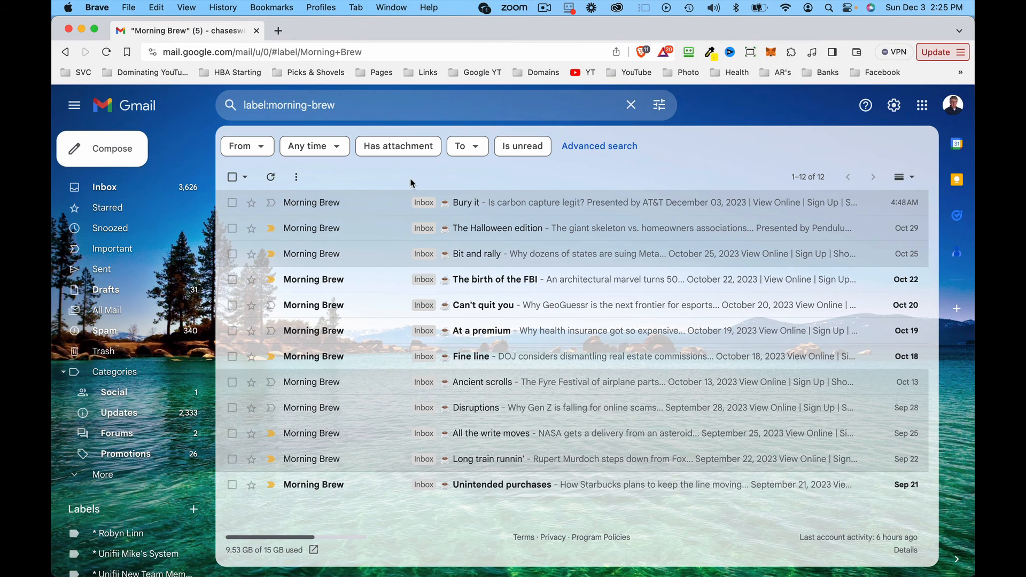